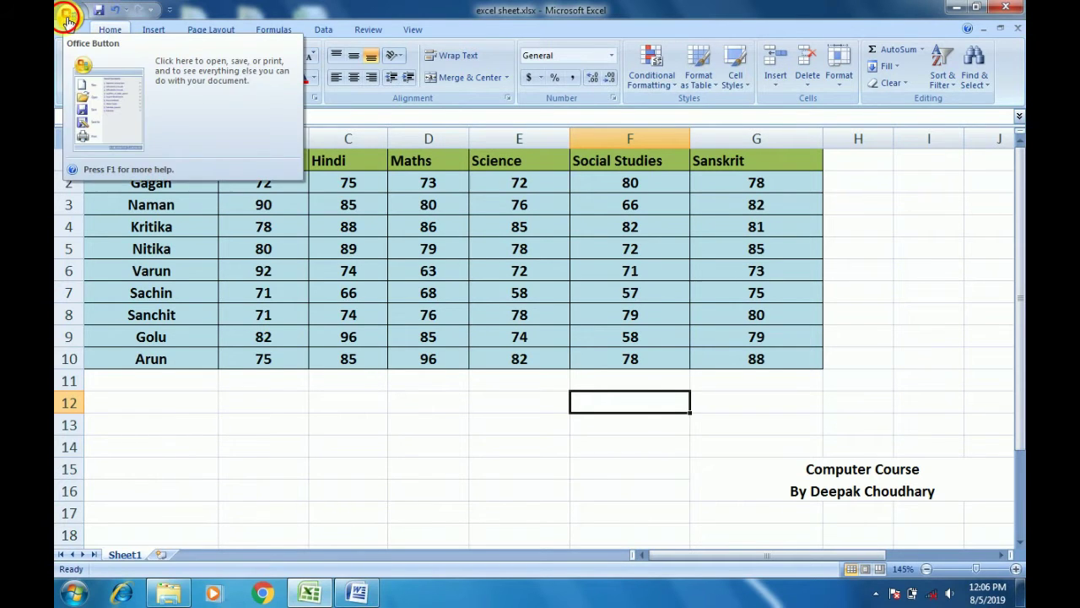
- Open the Office Button menu for the student marks workbook
click(68, 17)
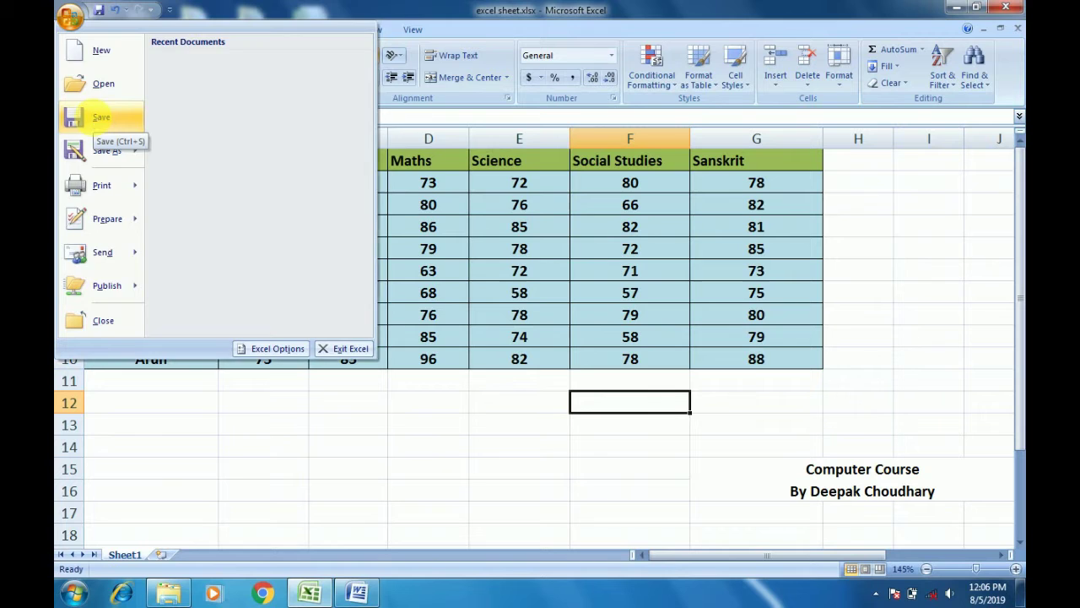
- Start Save As to the Desktop with file name DEEPAK, then open the Tools list
click(97, 123)
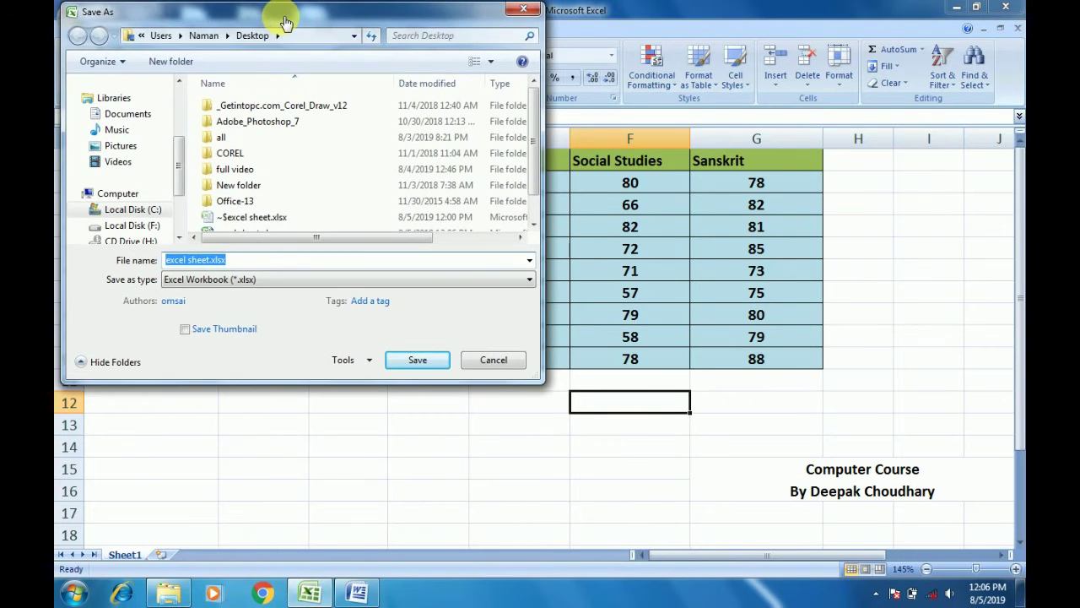
drag(280, 17, 287, 76)
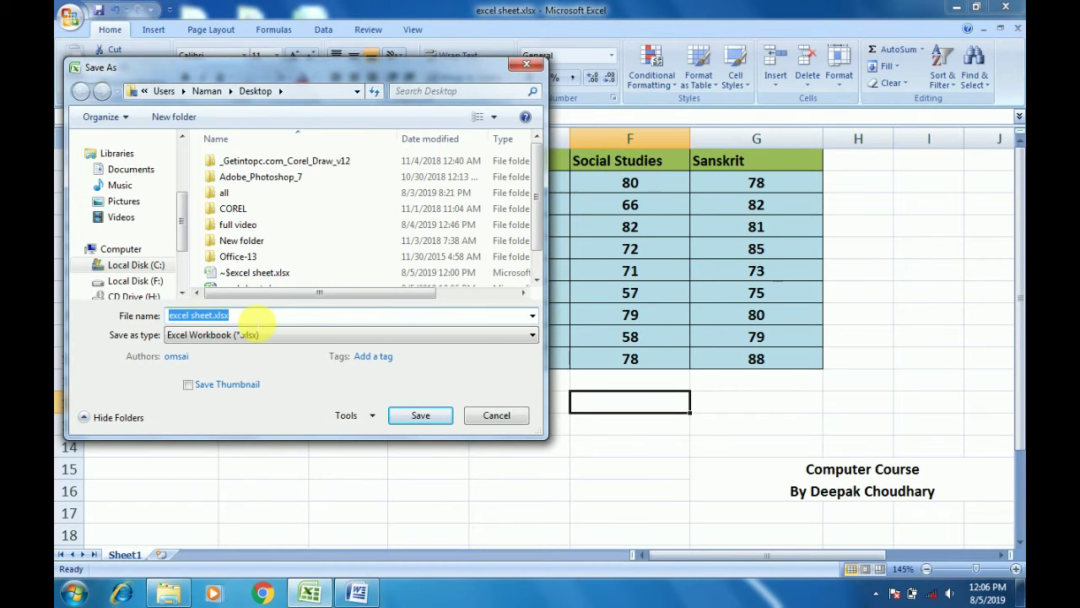
key(BackSpace)
text(DEEPAK)
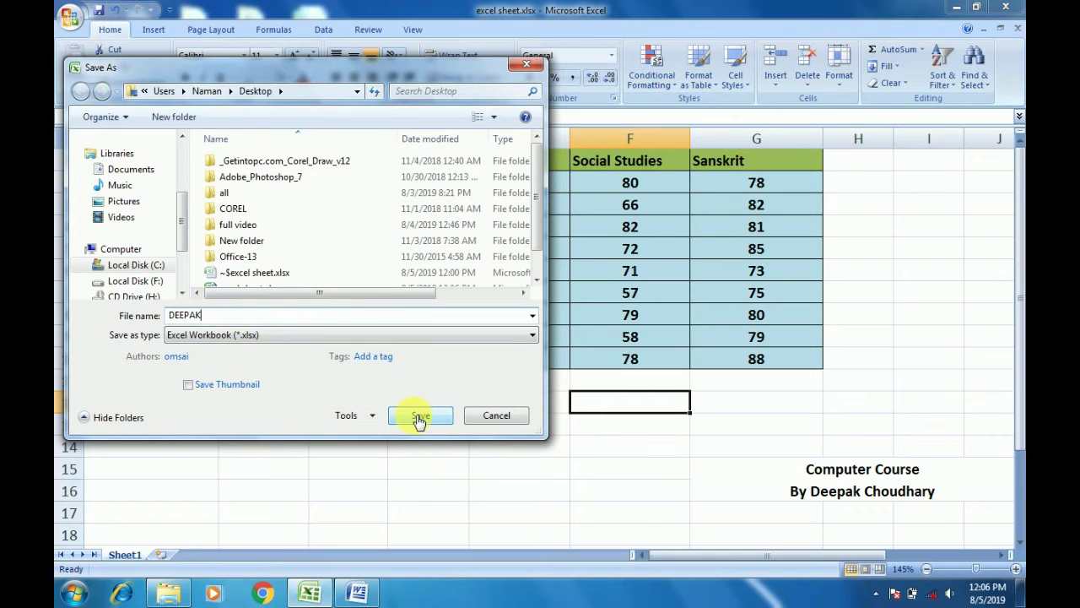
click(371, 418)
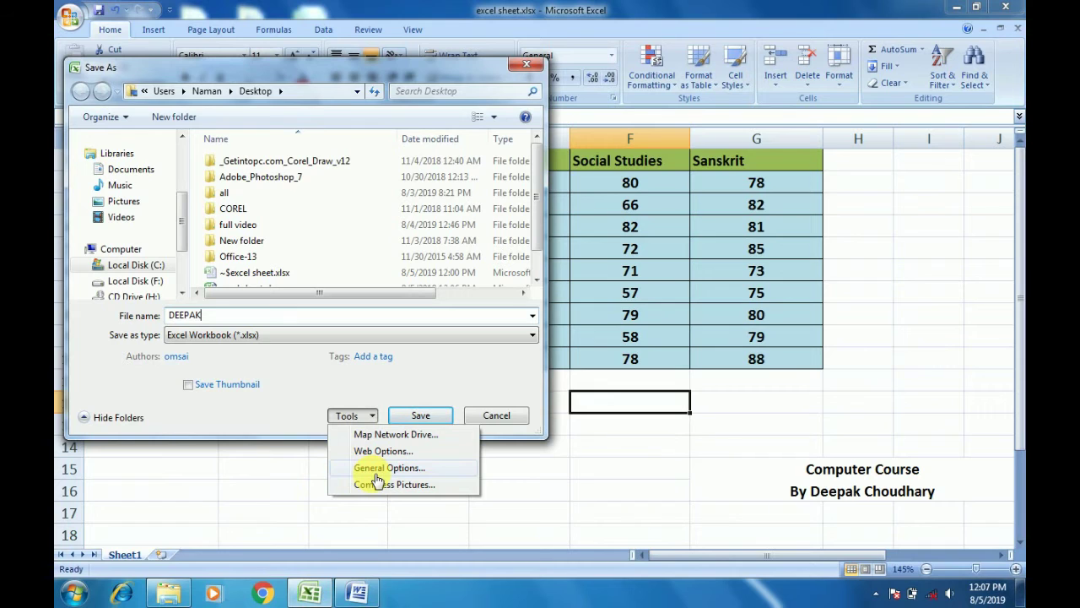
- In General Options, enter a password to open and a password to modify
click(378, 473)
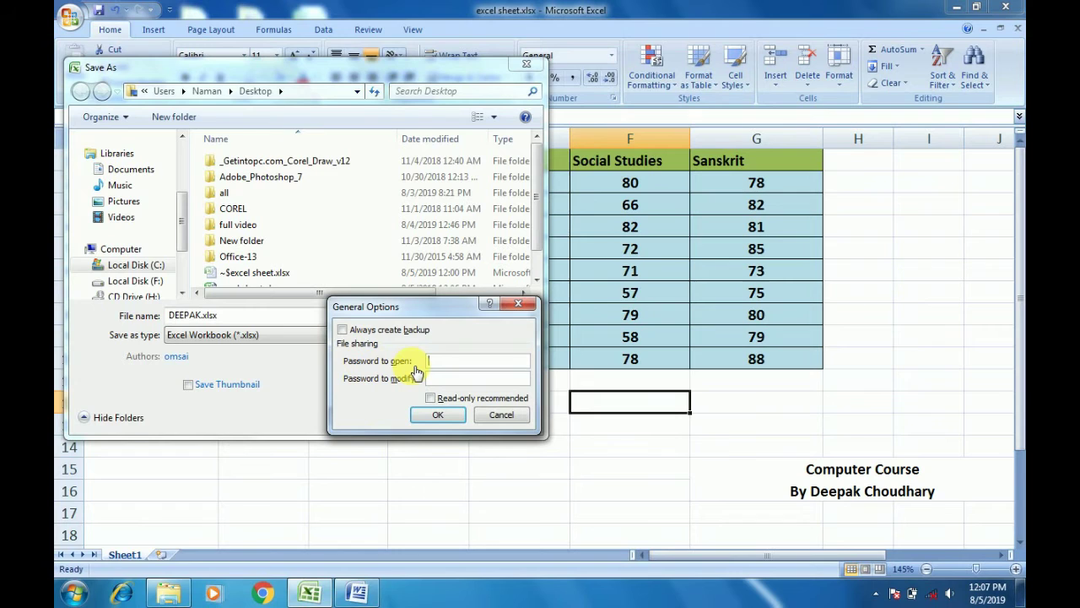
click(449, 379)
click(448, 420)
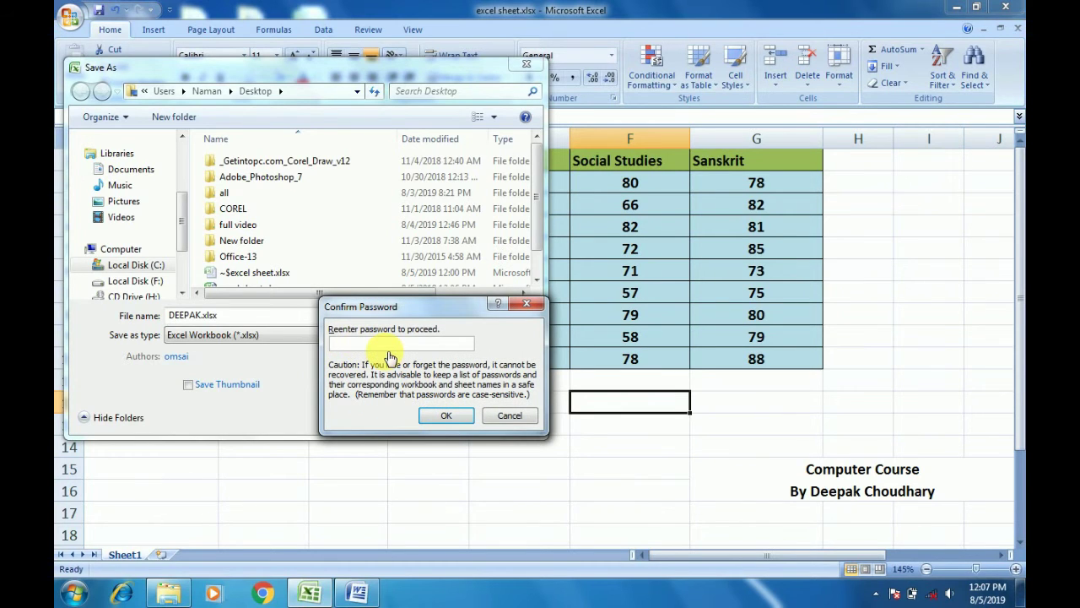
- Confirm both passwords and save the workbook as DEEPAK.xlsx
click(446, 417)
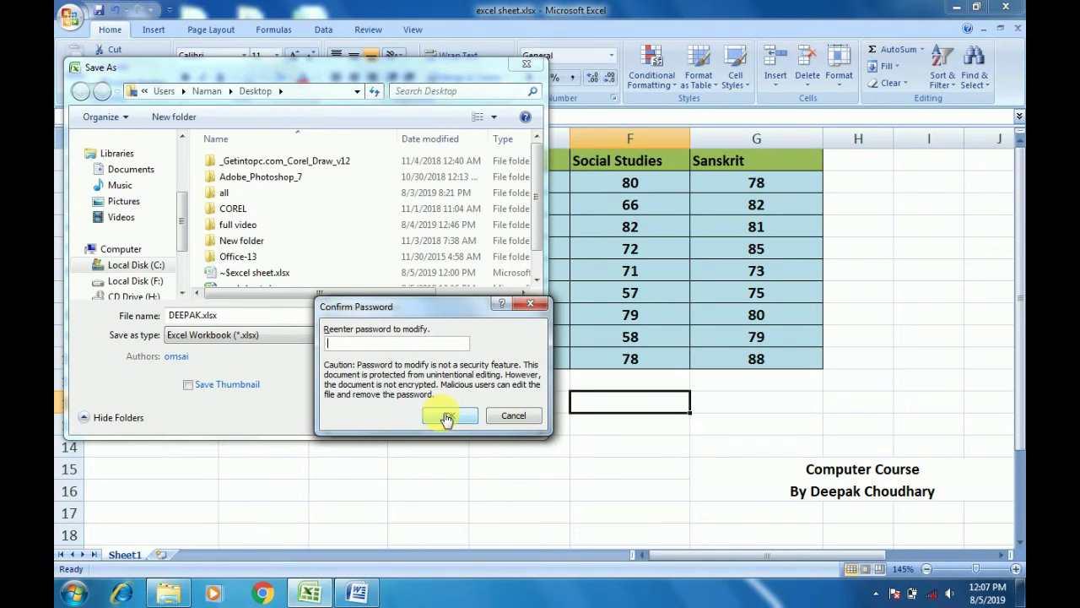
click(447, 417)
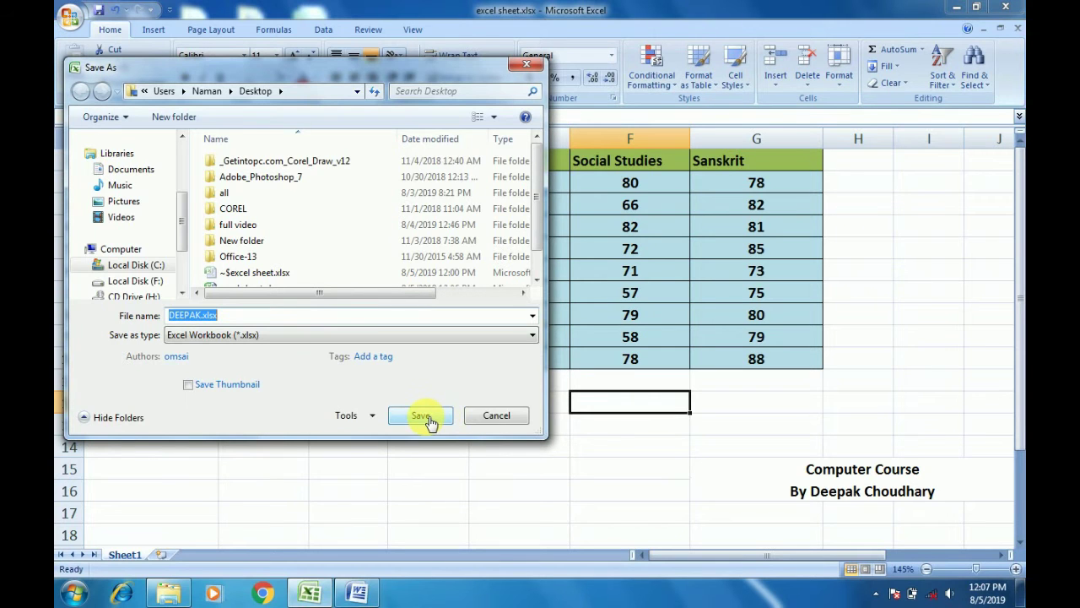
click(426, 417)
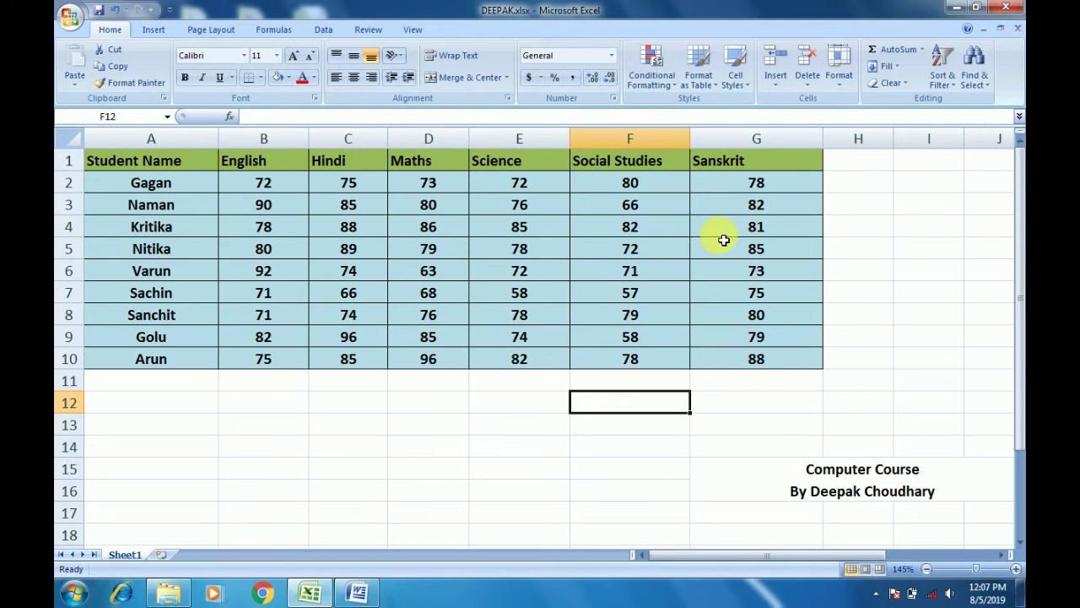
- Close Excel, reopen DEEPAK.xlsx from the Desktop, and supply its open and modify passwords
click(1005, 7)
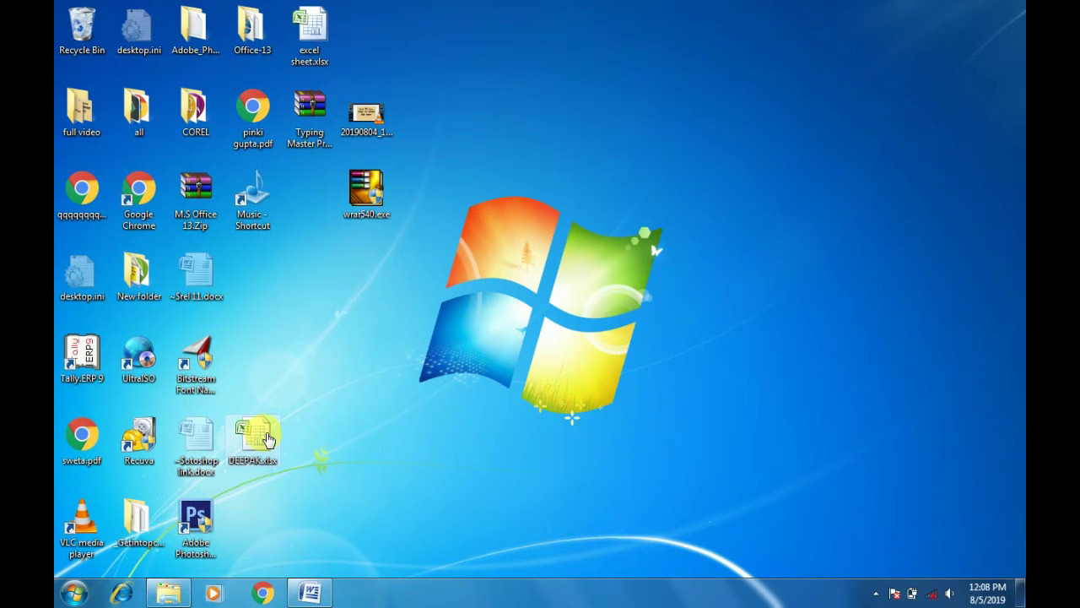
double_click(257, 438)
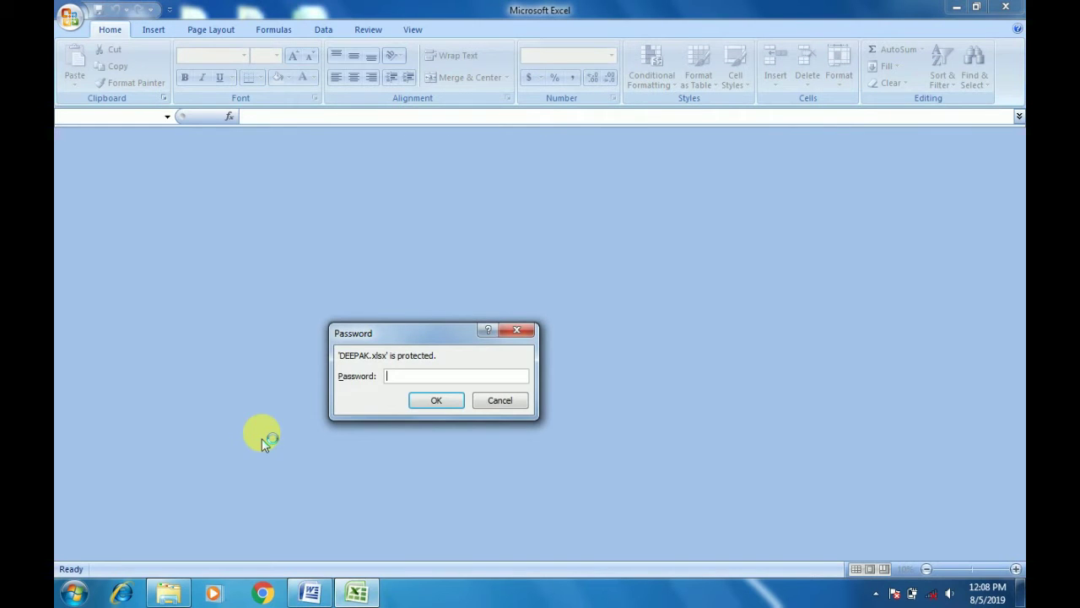
drag(385, 339, 438, 290)
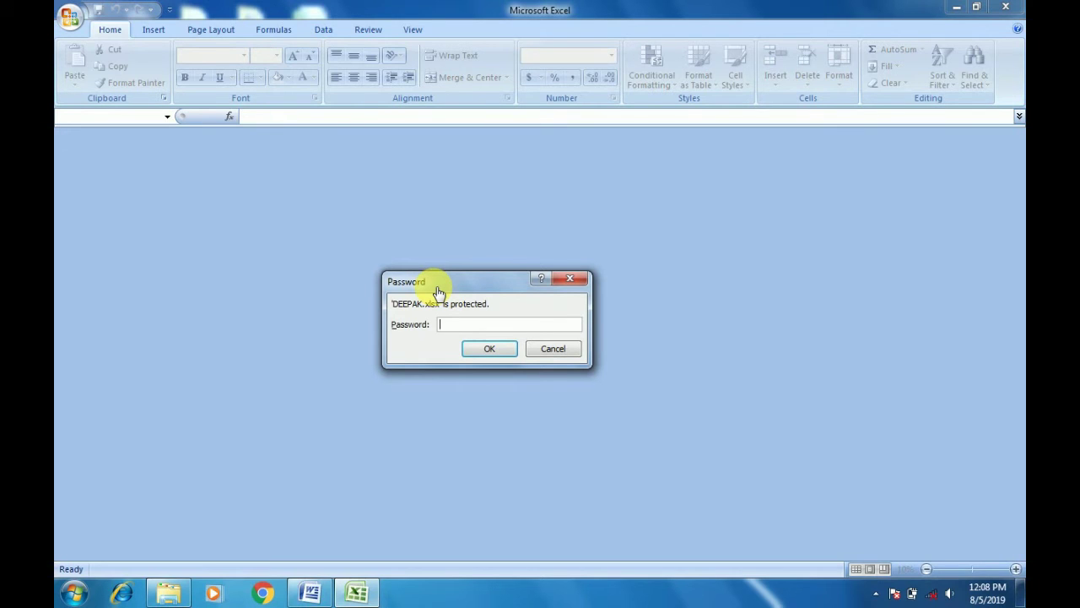
key(Return)
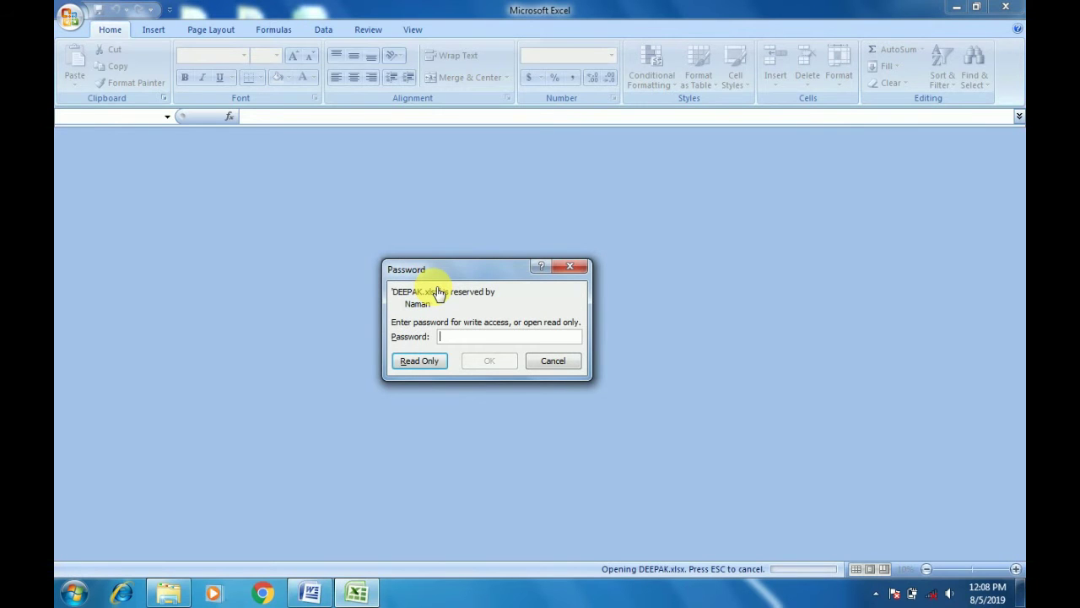
key(Return)
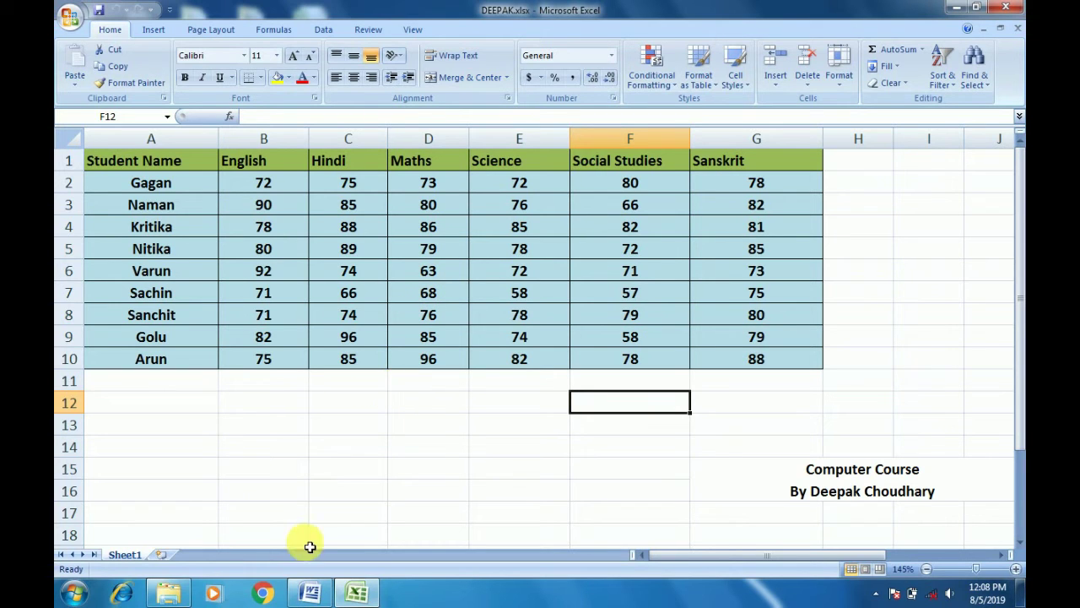
- Fill the blank Word document with three =RAND() sample paragraphs and bring up Save As
click(309, 594)
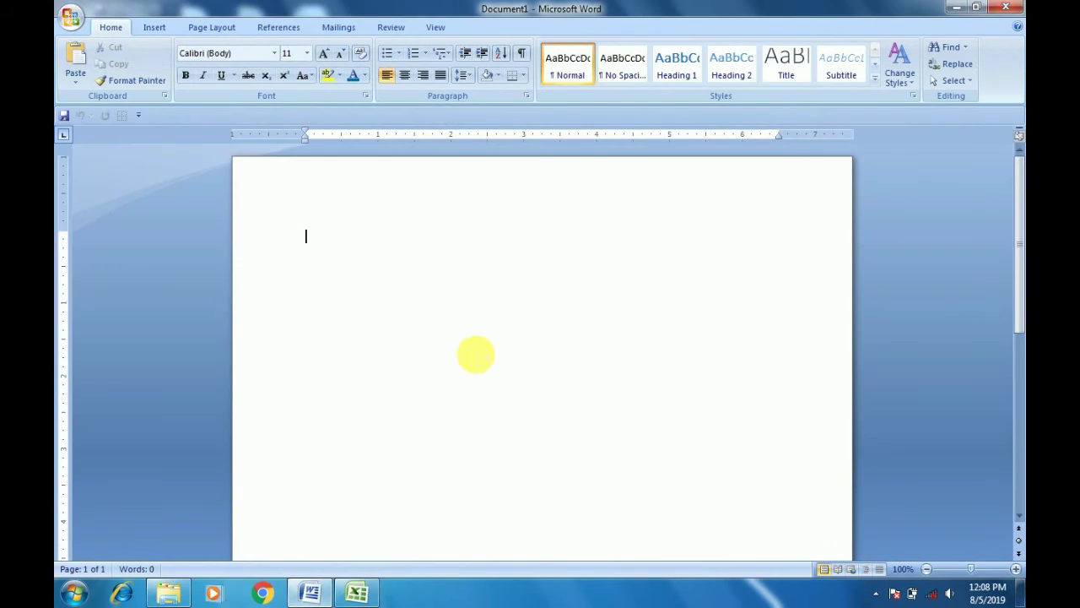
text(=)
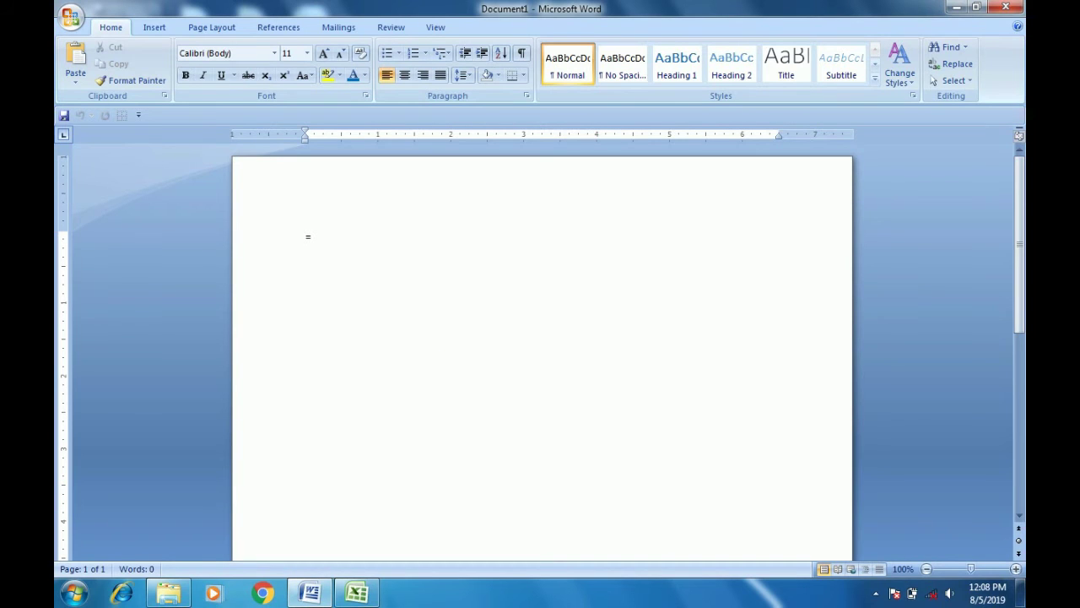
text(AND)
text(()
text())
key(Return)
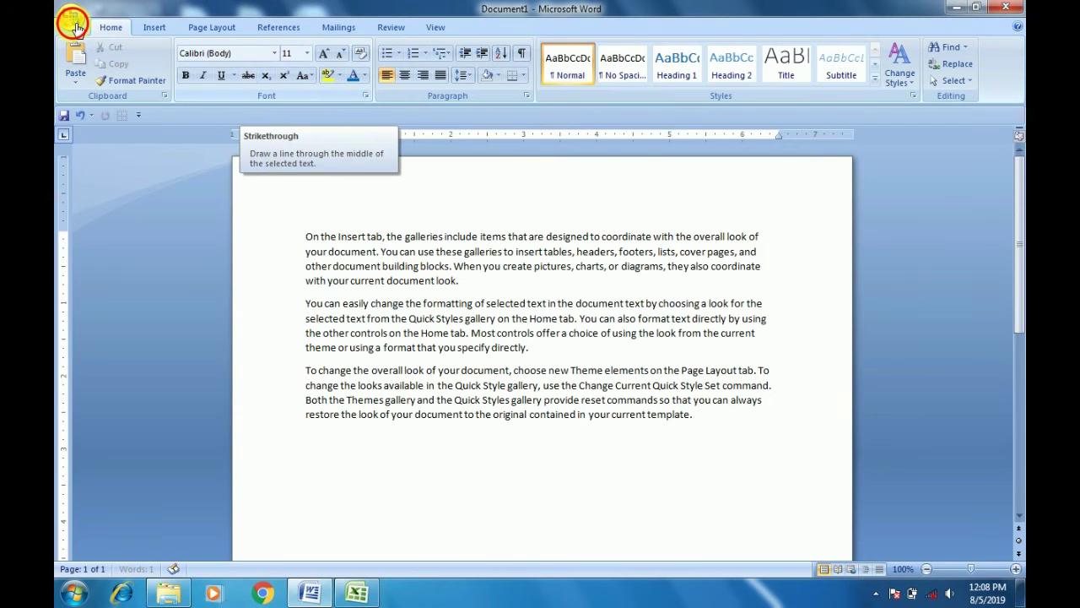
click(74, 25)
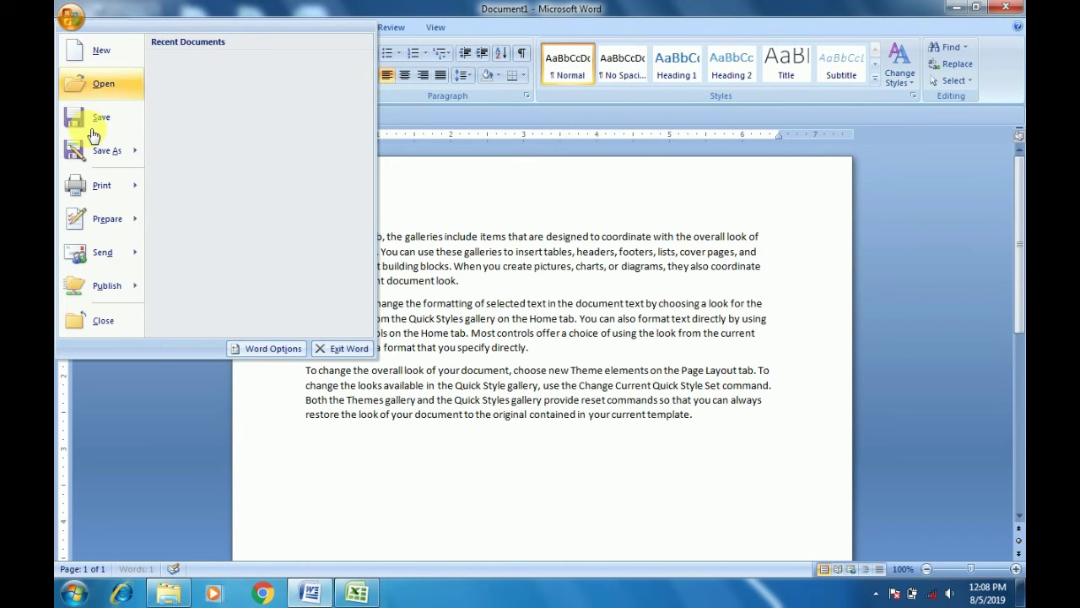
key(Escape)
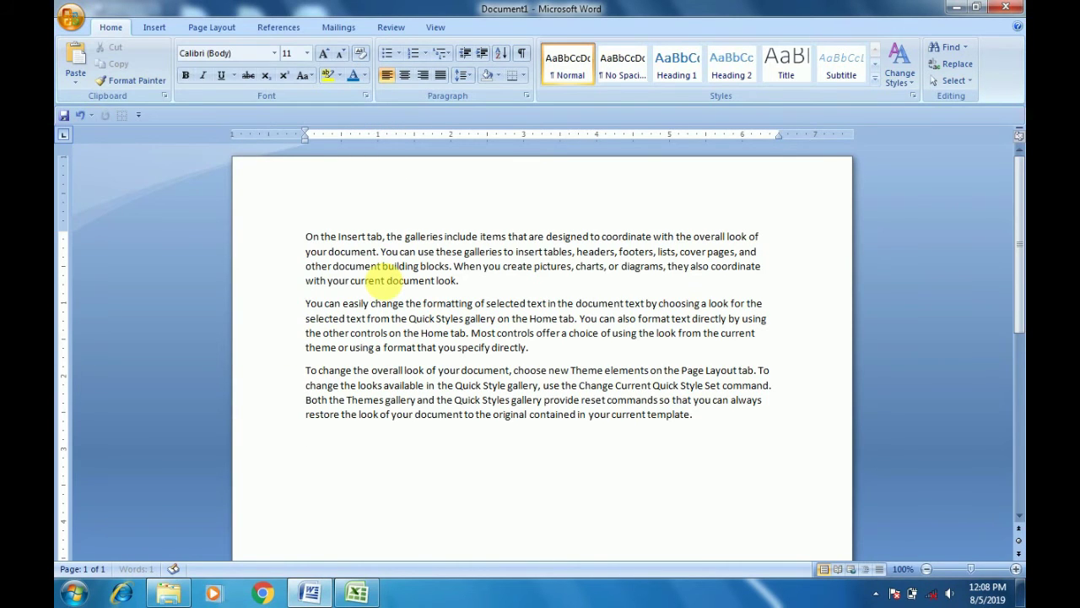
key(ctrl+s)
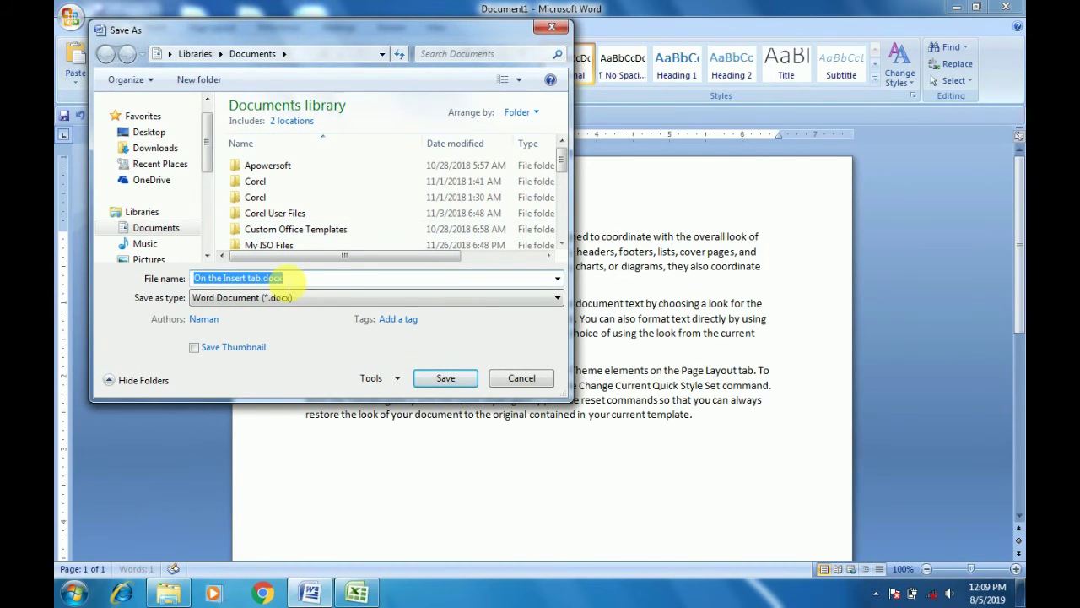
- Name the document ABC, choose the Desktop as location, and open the Tools list
key(BackSpace)
text(A)
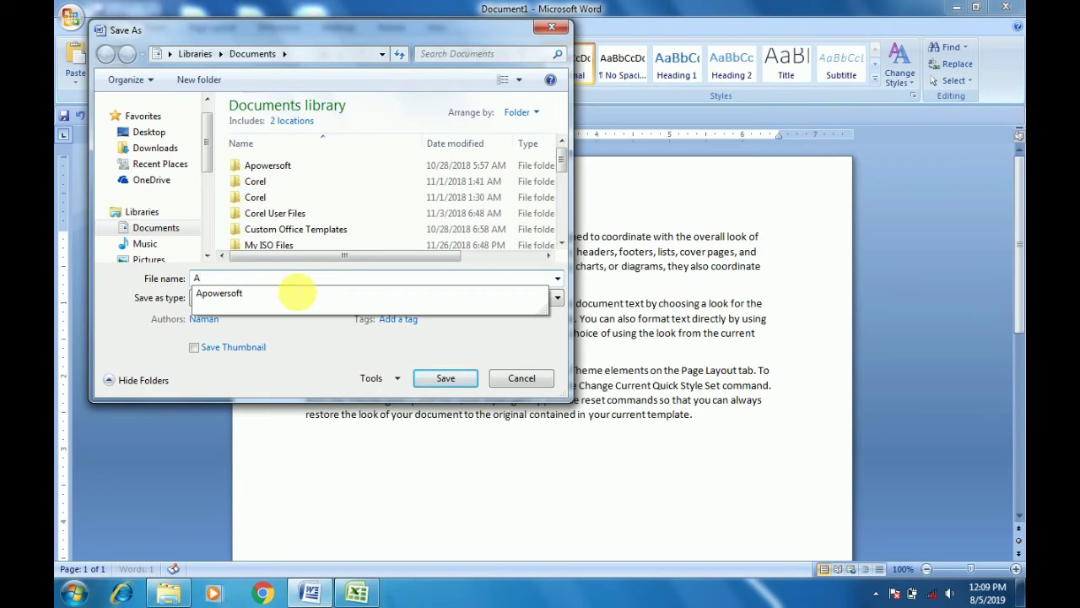
text(BC)
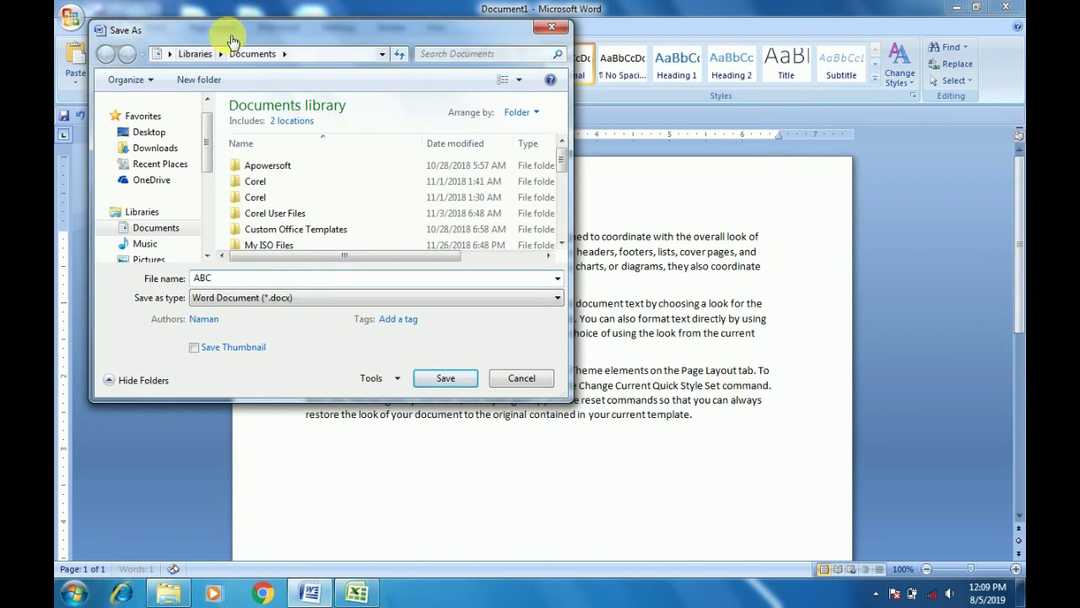
click(149, 131)
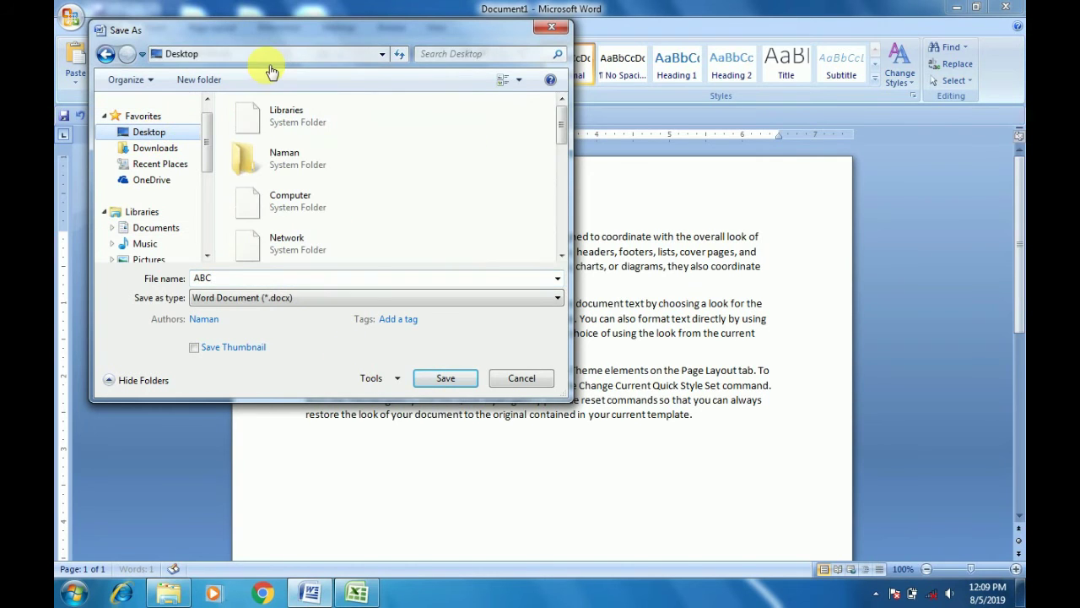
click(400, 385)
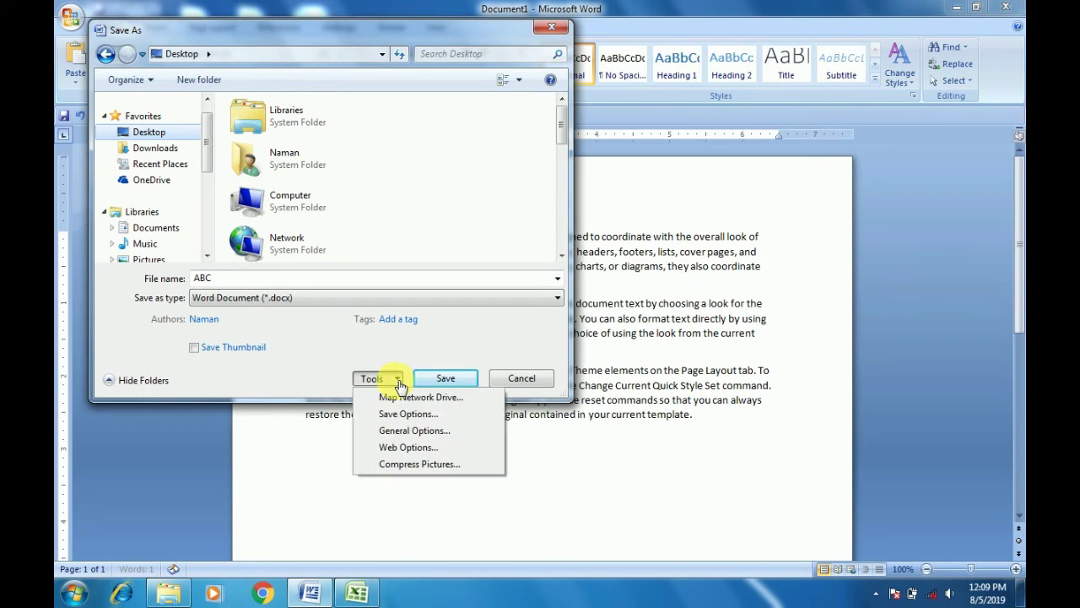
- In General Options, enter a password to open and a password to modify
click(394, 431)
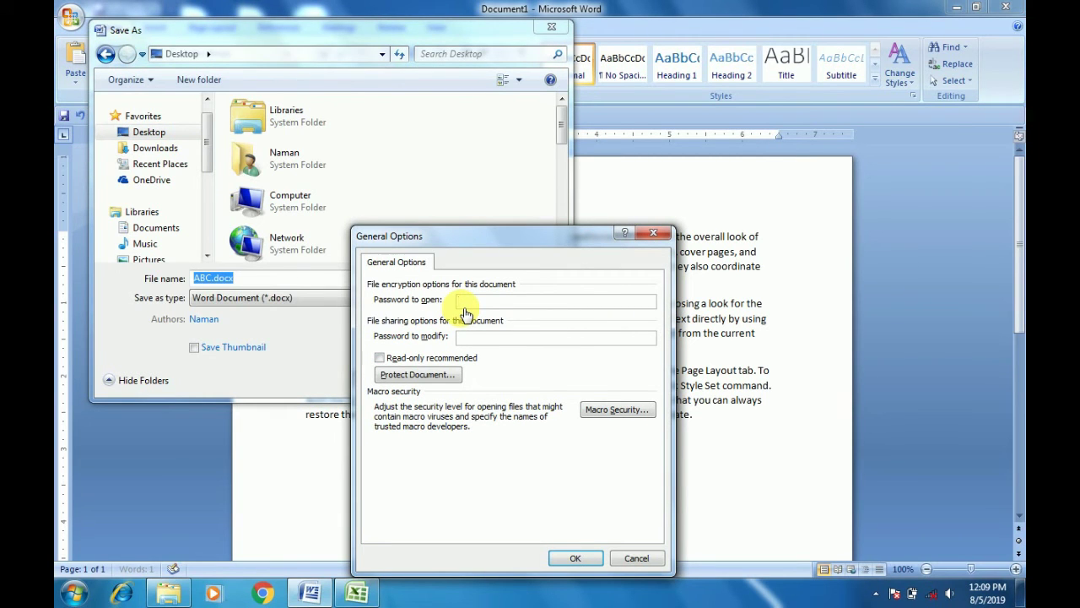
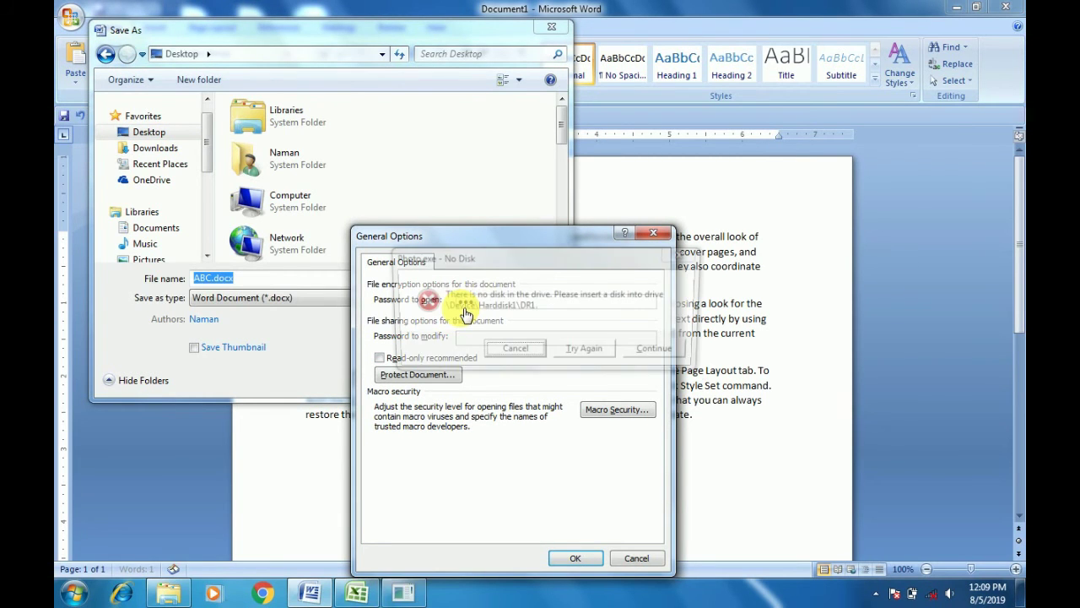
key(Tab)
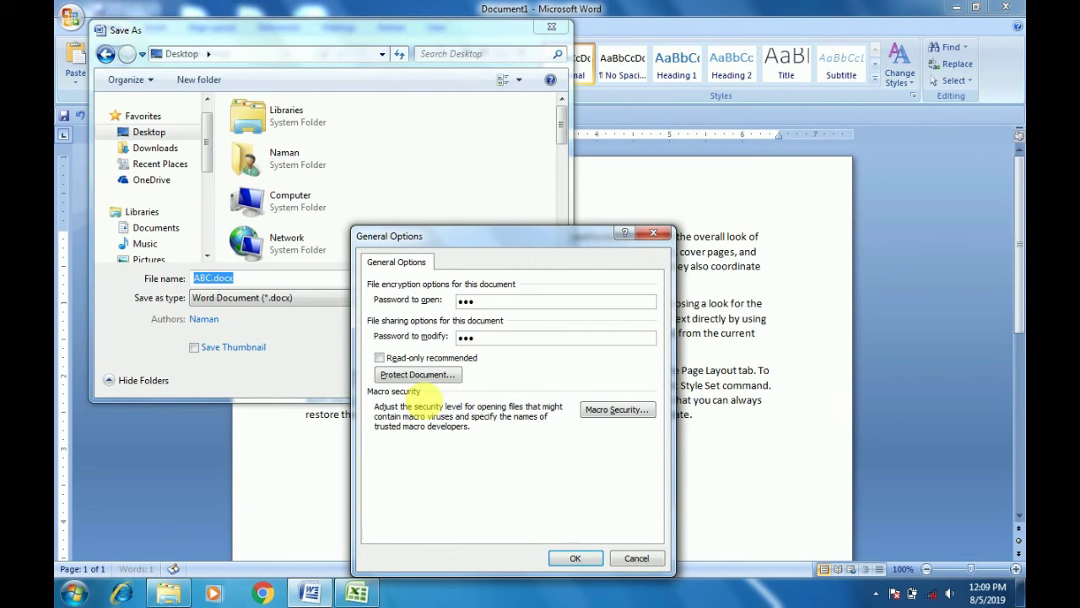
click(574, 557)
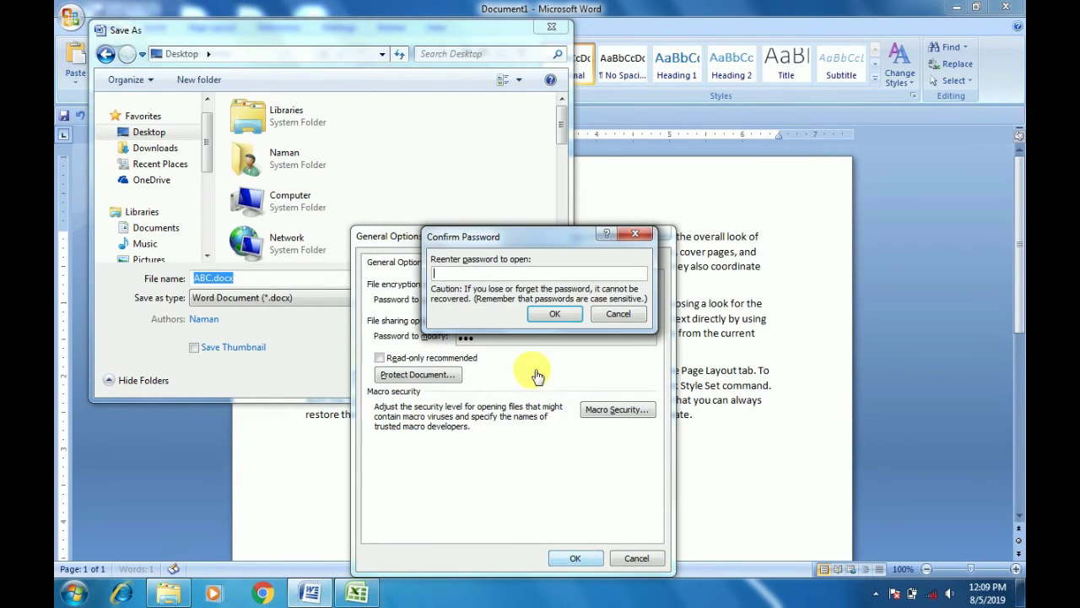
- Re-enter both passwords to confirm them and save the document as ABC.docx
click(556, 316)
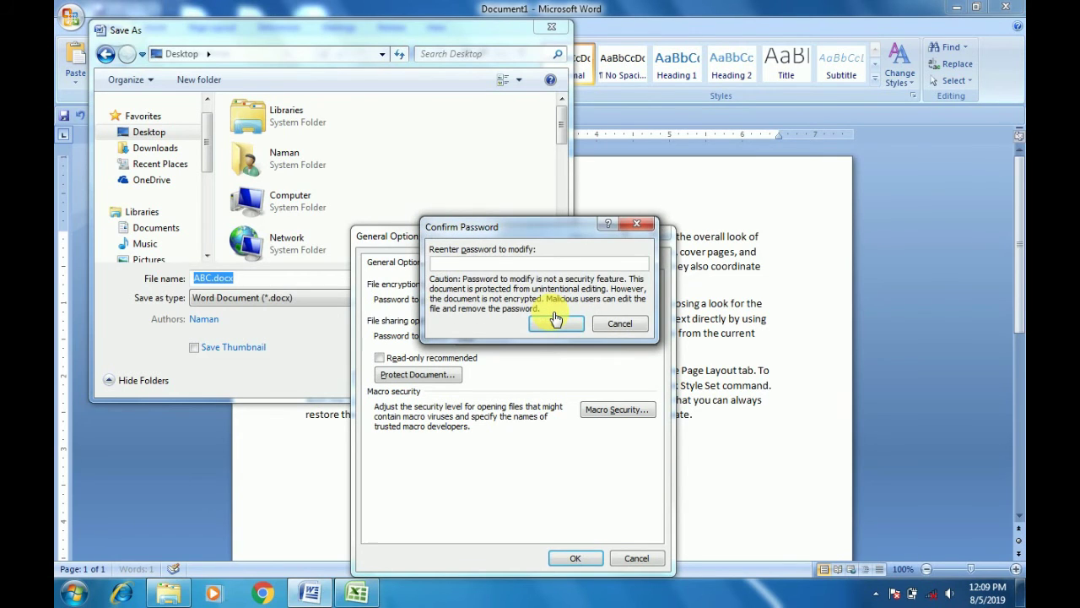
click(553, 321)
key(Return)
click(440, 382)
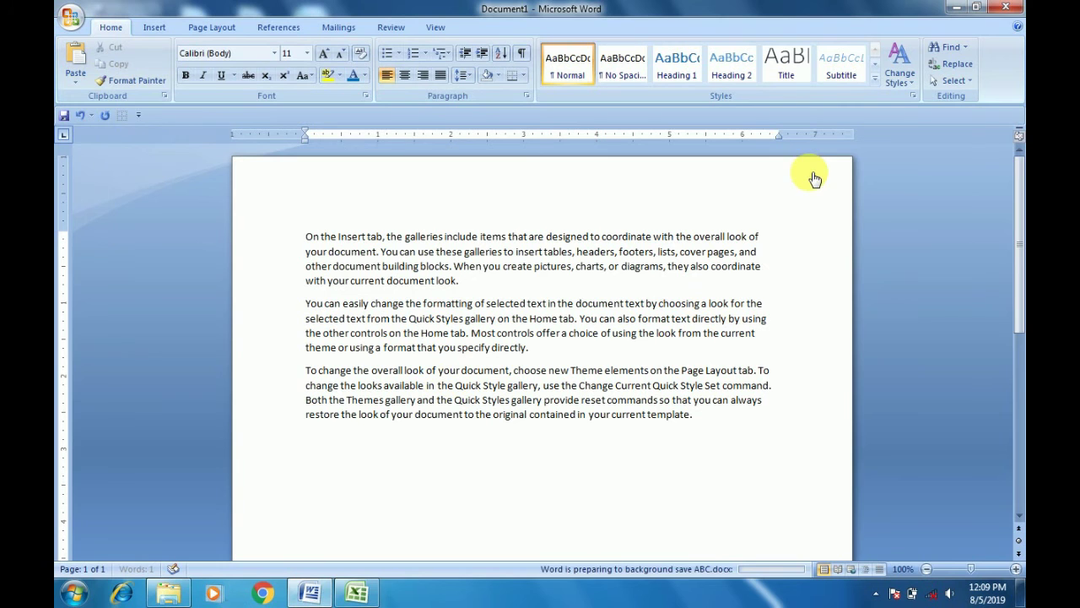
- Close Word, reopen ABC.docx from the Desktop, and enter its open and modify passwords
click(1018, 12)
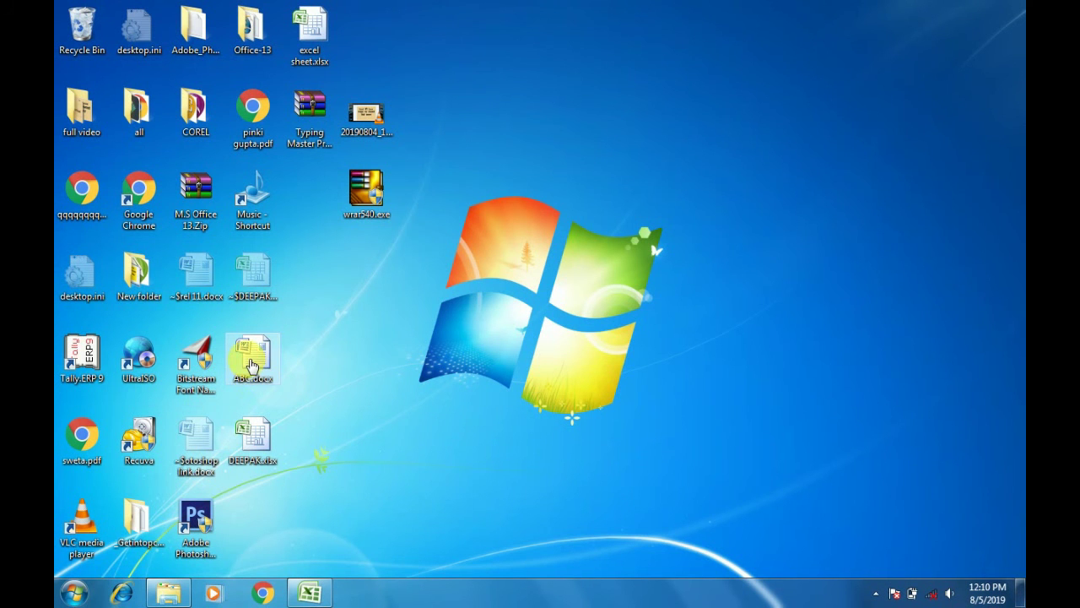
double_click(250, 364)
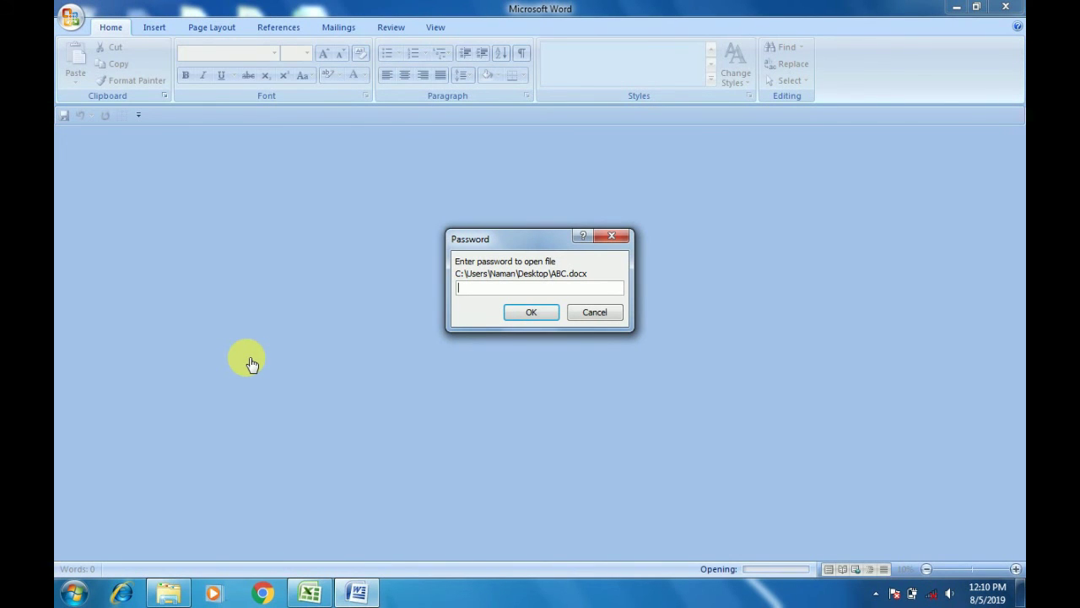
key(Return)
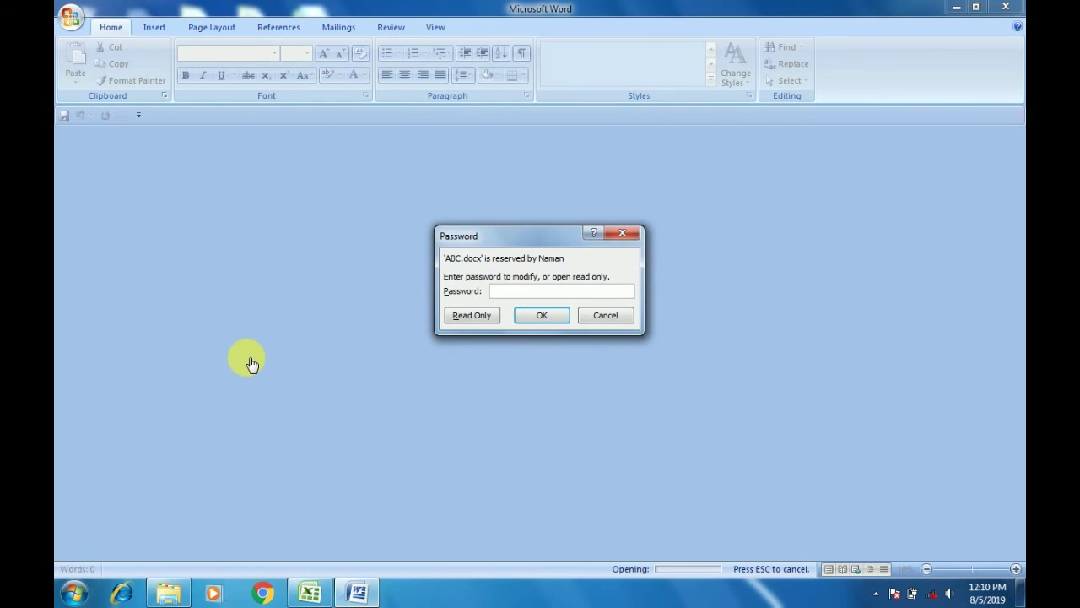
key(Return)
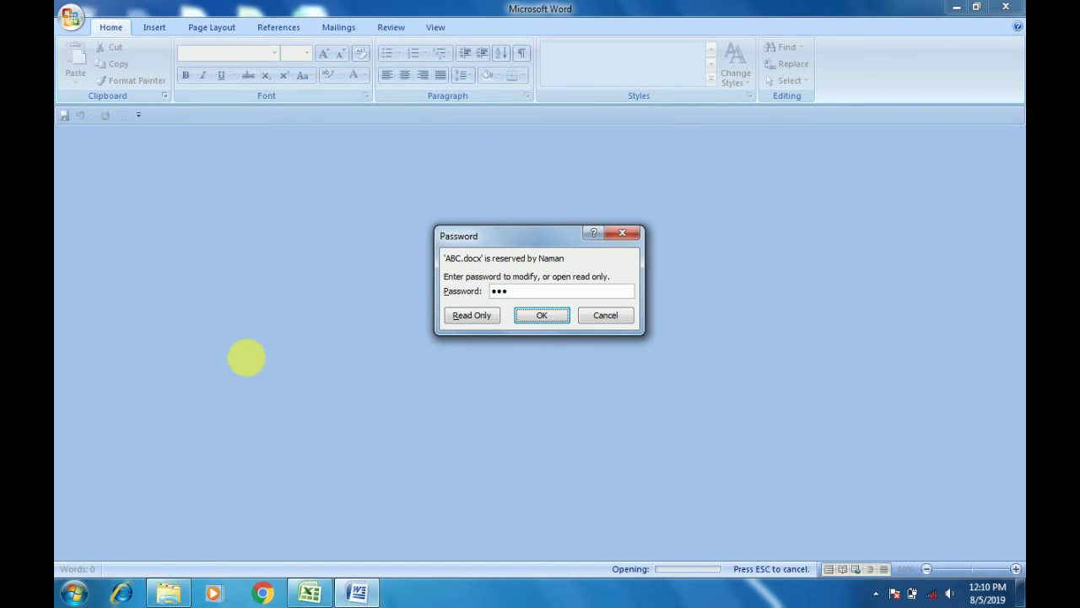